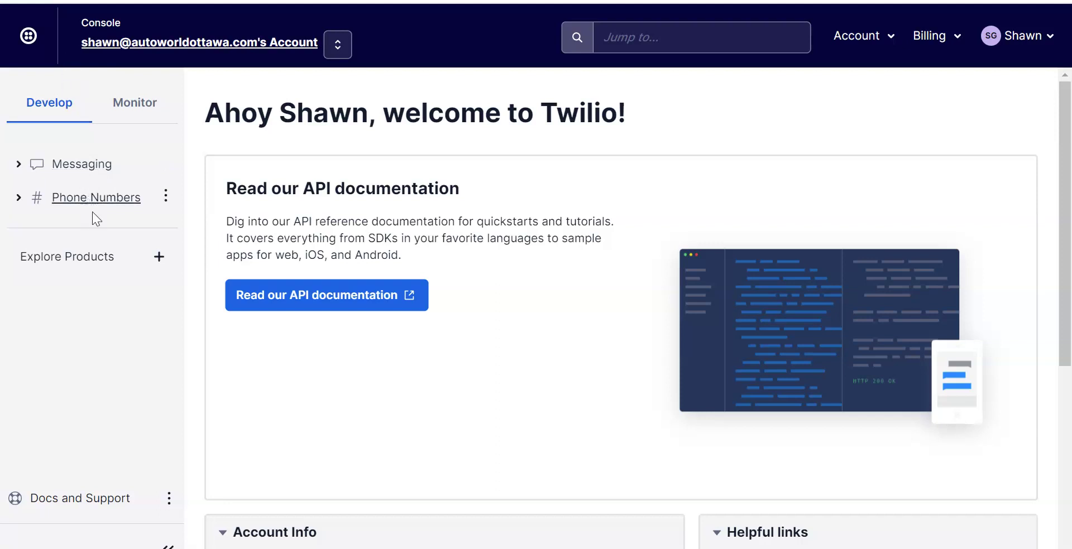
# Browse the Explore Products catalogue down to Super Network products like Elastic SIP Trunking
pyautogui.click(87, 263)
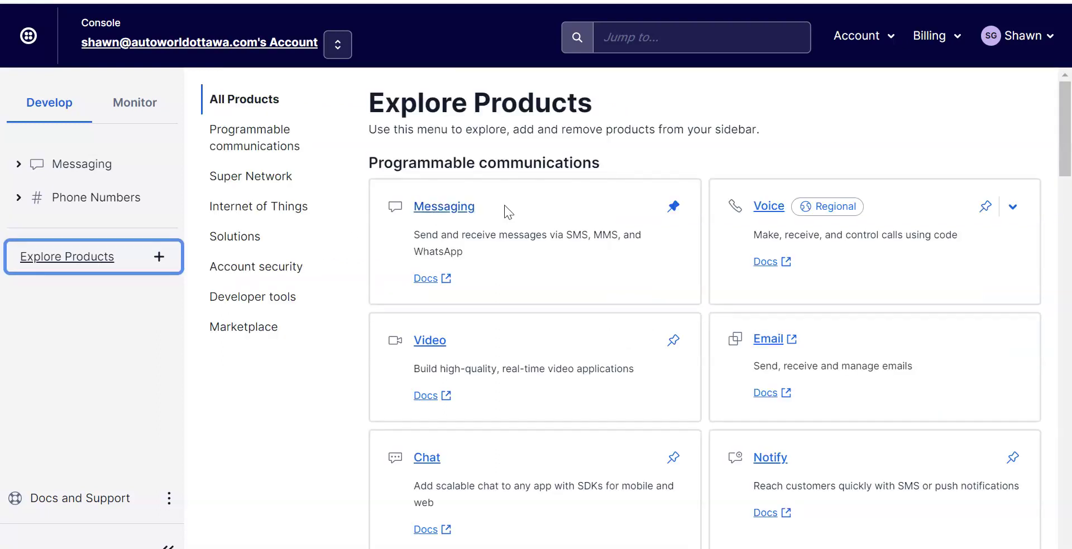
pyautogui.scroll(-12, 541, 199)
pyautogui.scroll(-2, 614, 224)
pyautogui.scroll(14, 659, 239)
pyautogui.moveTo(378, 163); pyautogui.dragTo(596, 157)
pyautogui.click(595, 158)
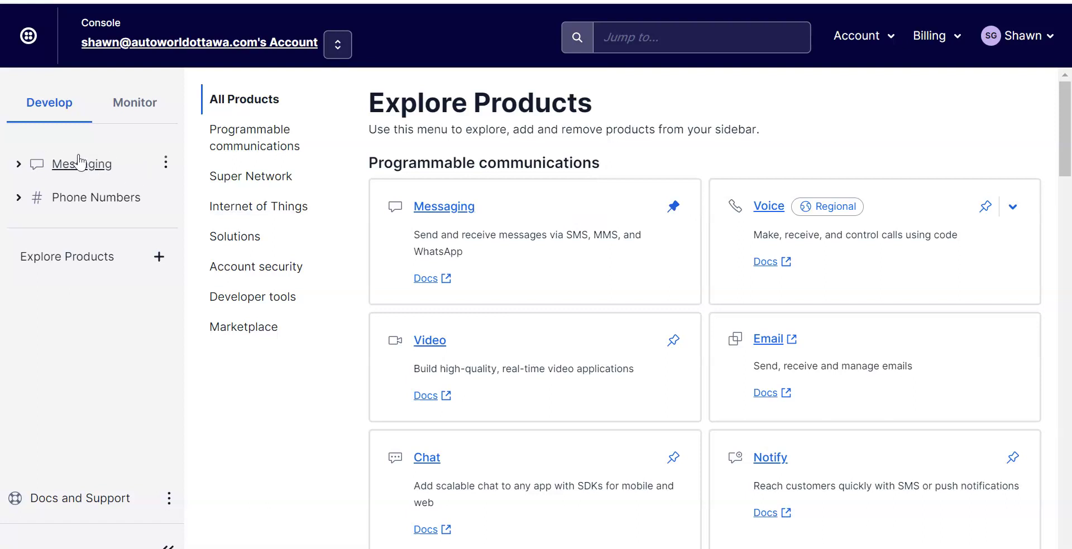
pyautogui.scroll(-10, 608, 264)
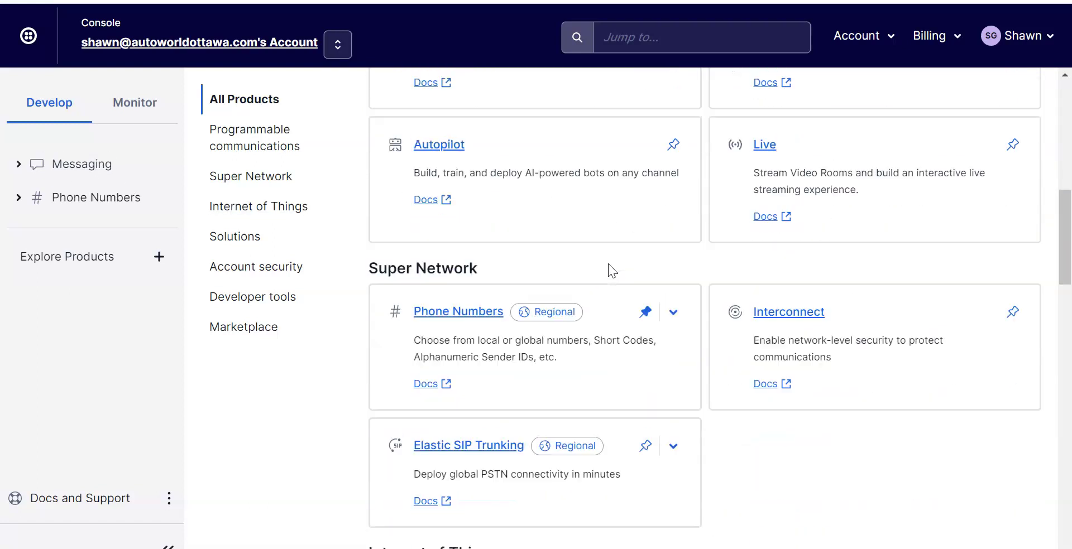
pyautogui.scroll(-3, 608, 263)
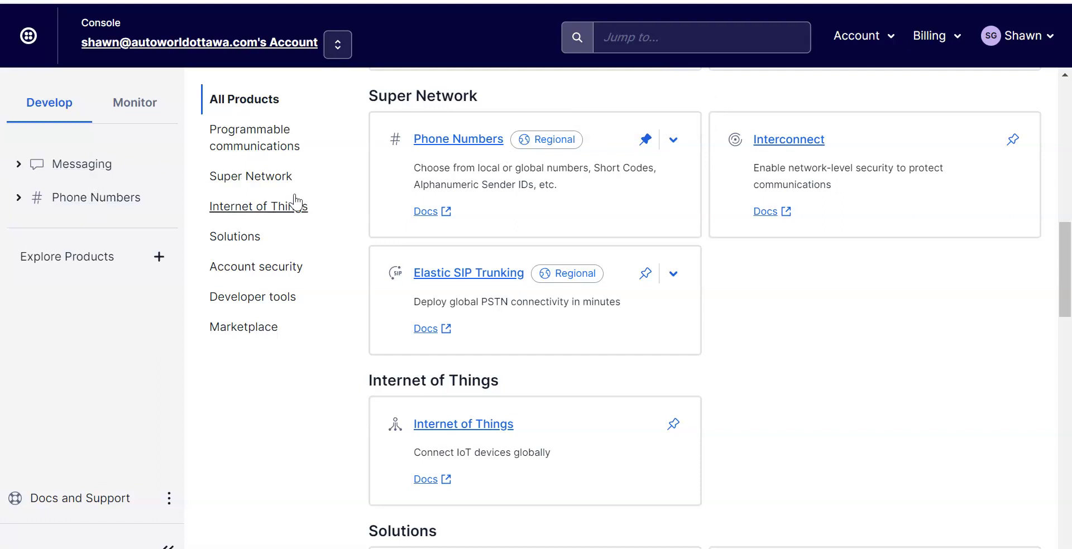
# Go to Phone Numbers > Manage > Active numbers to view the Auto World Local number
pyautogui.click(86, 200)
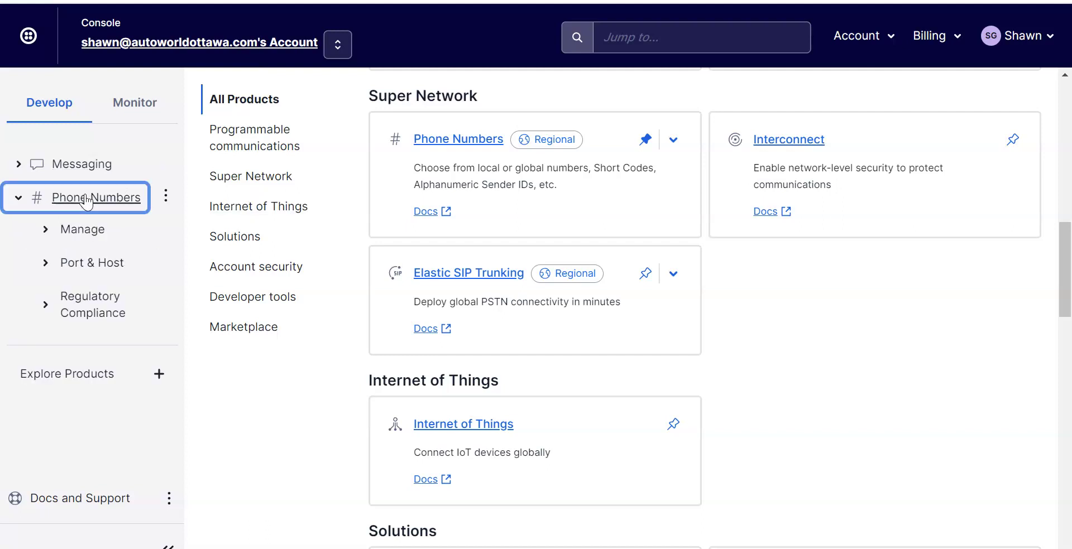
pyautogui.click(95, 230)
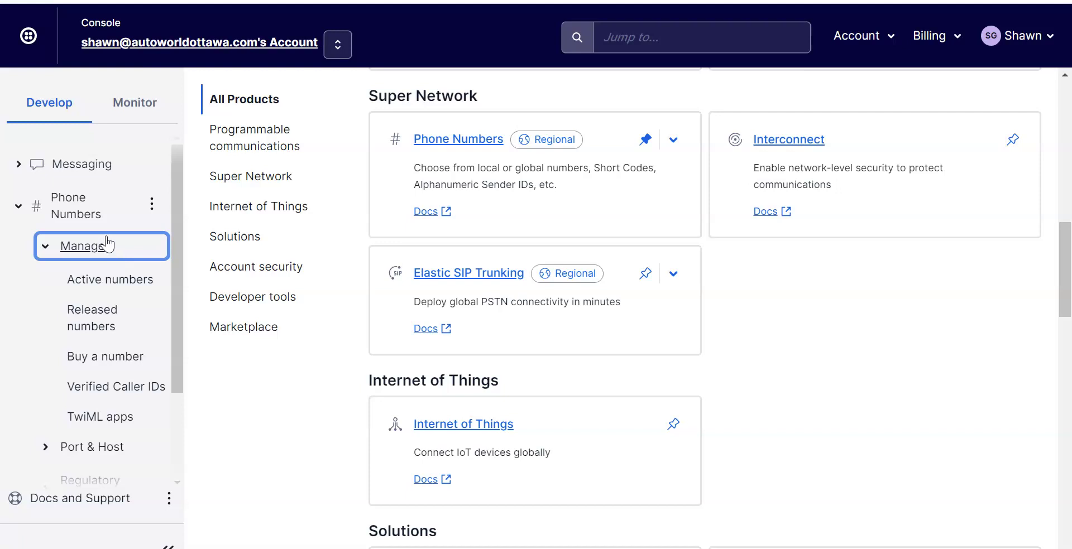
pyautogui.click(109, 278)
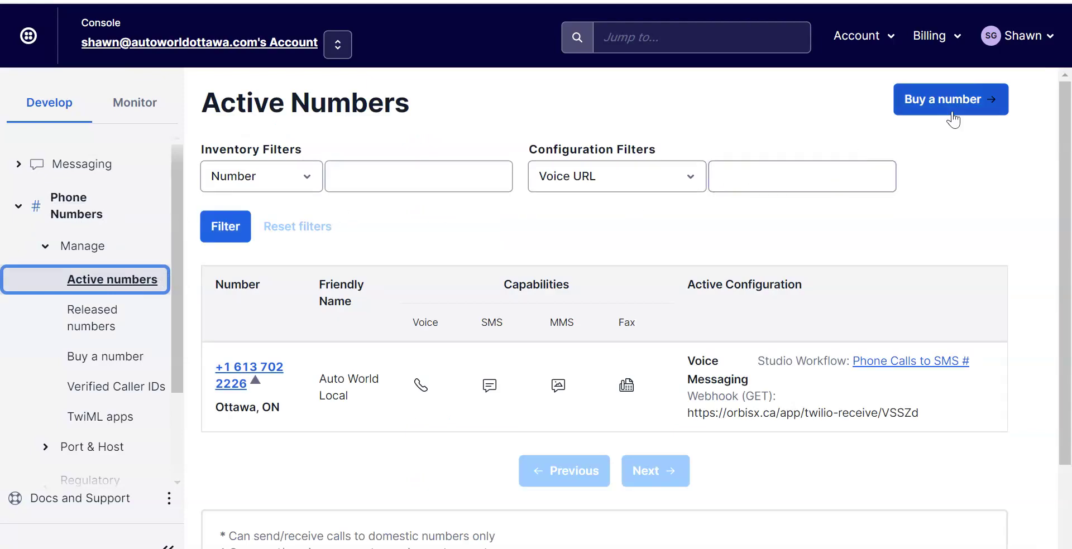
pyautogui.click(935, 106)
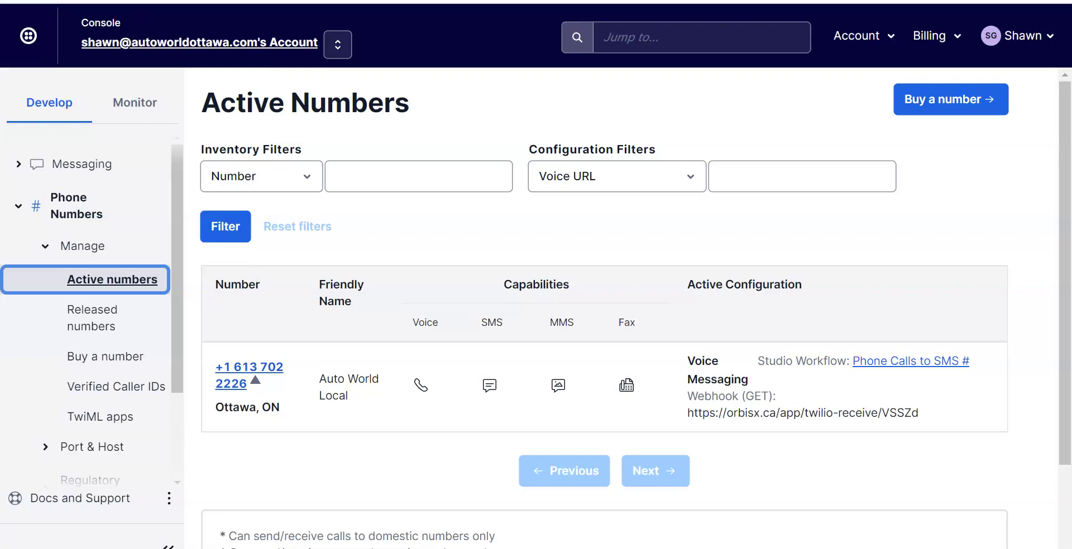
# Switch to OrbisX and open Admin > Settings & Options with the Jump to list
pyautogui.hotkey('ctrl', 'Tab')
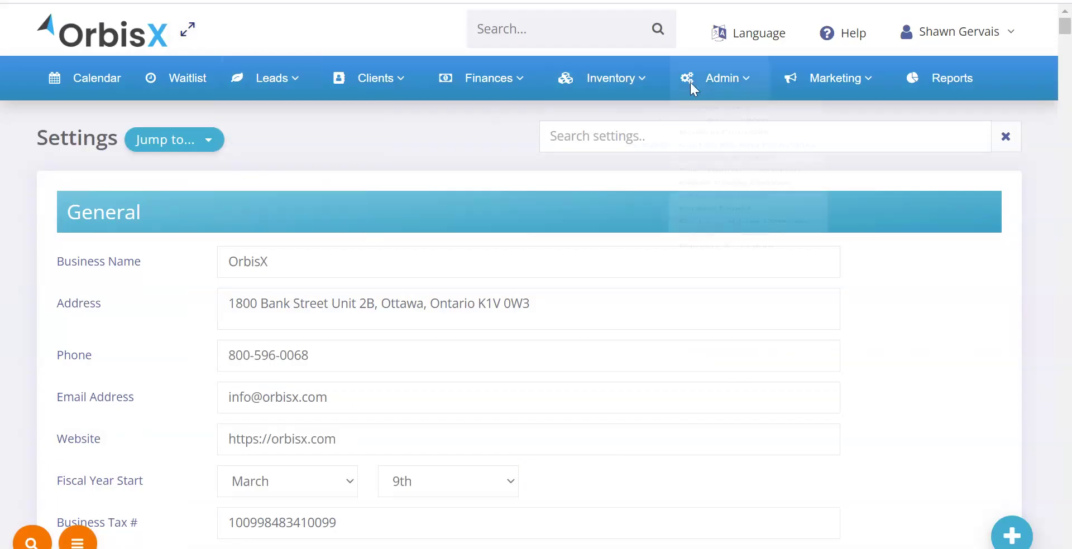
pyautogui.moveTo(692, 83)
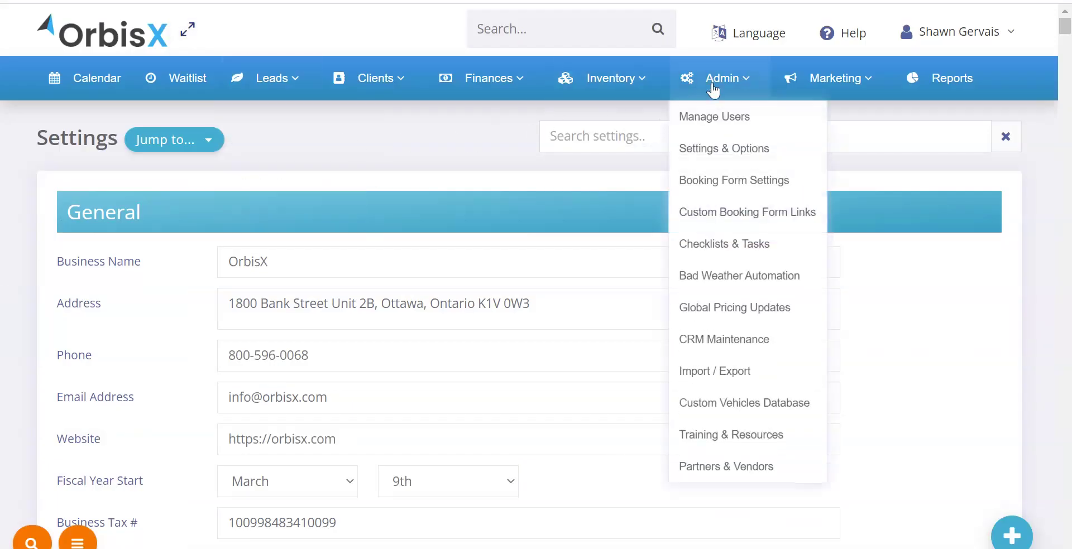
pyautogui.click(718, 156)
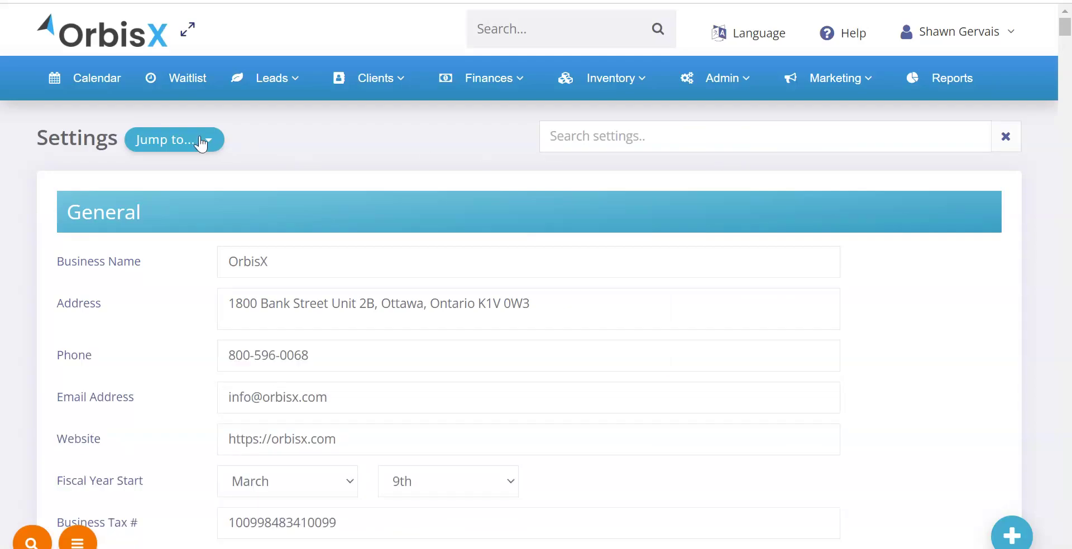
pyautogui.click(198, 145)
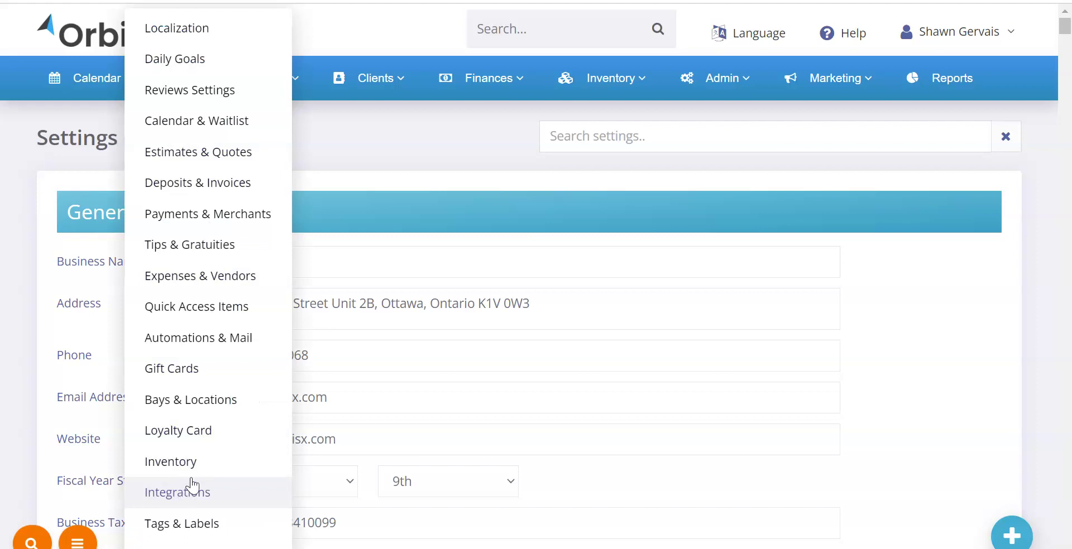
# Search settings for 'twilio', compare the stored SMS phone number with Twilio's, then clear the search
pyautogui.click(597, 134)
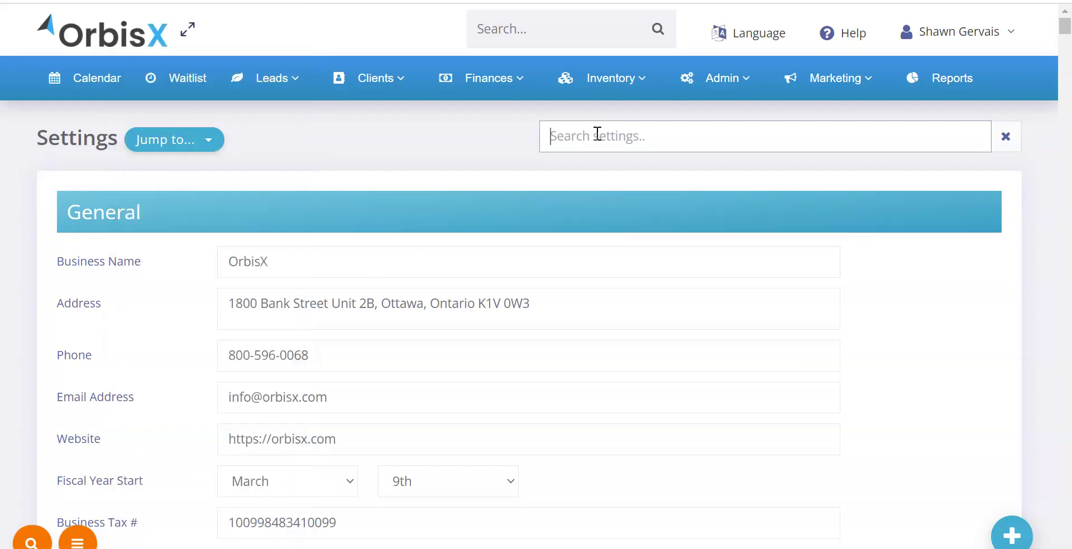
pyautogui.write('twilio')
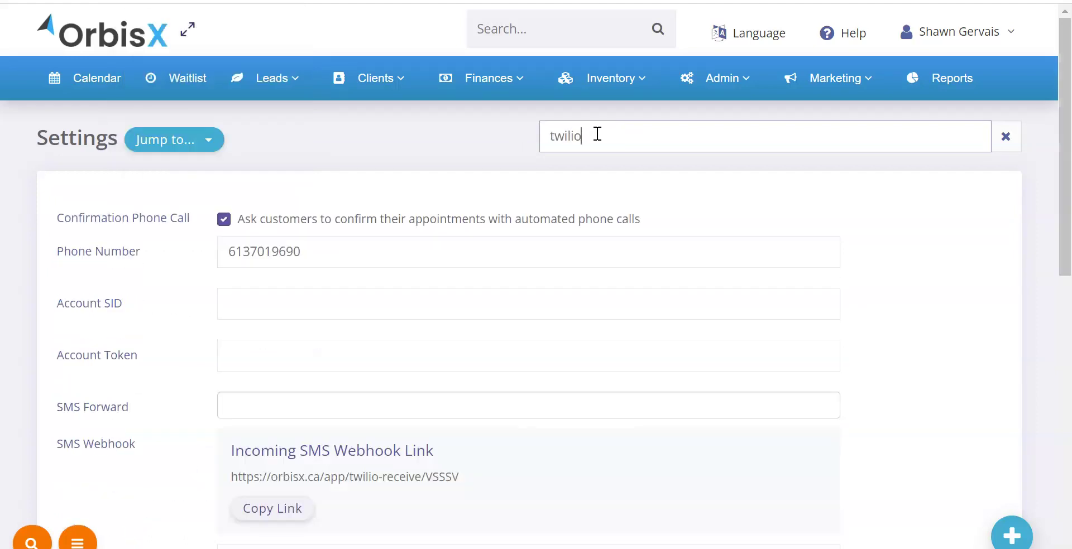
pyautogui.moveTo(127, 421)
pyautogui.click(254, 250)
pyautogui.doubleClick(287, 256)
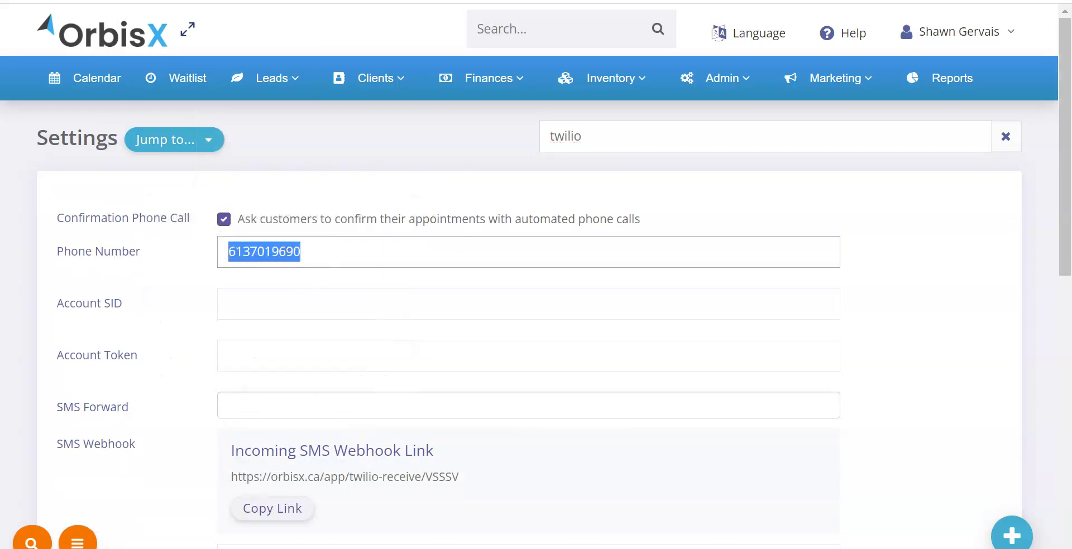
pyautogui.hotkey('ctrl', 'Tab')
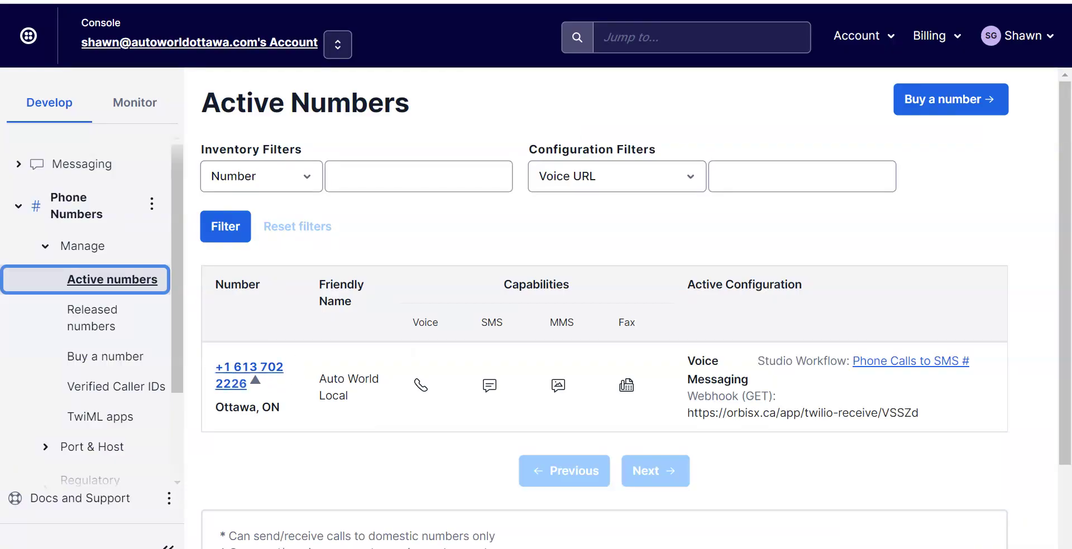
pyautogui.hotkey('ctrl', 'shift', 'Tab')
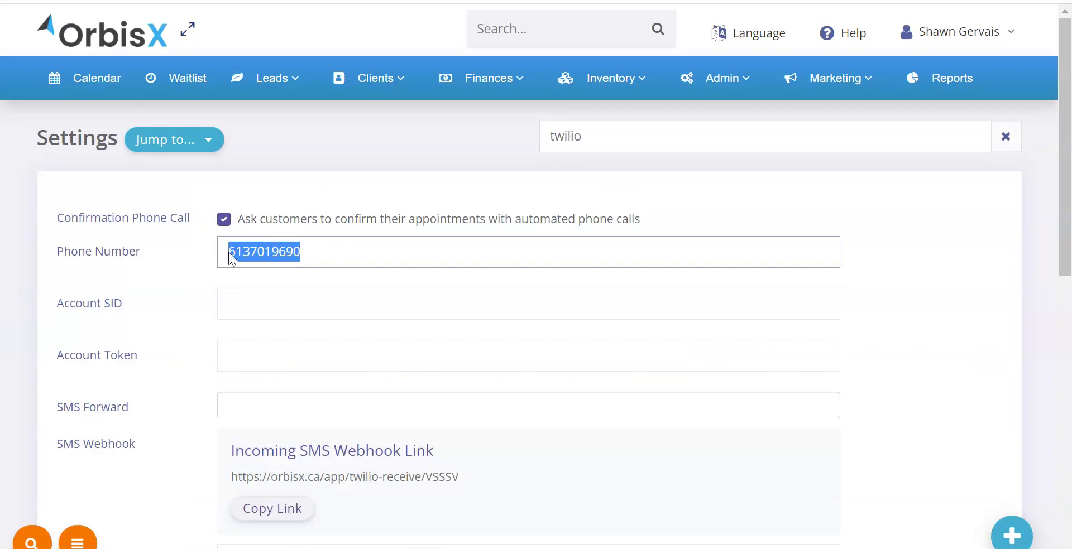
pyautogui.click(1006, 140)
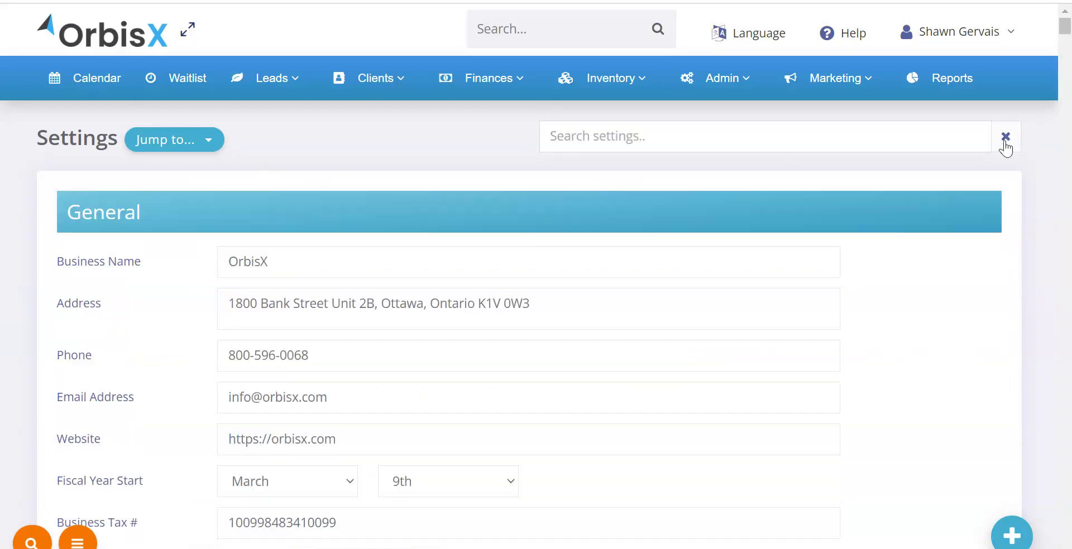
# Jump to Integrations and scroll to the Twilio SMS/Text Phone Number field
pyautogui.click(184, 139)
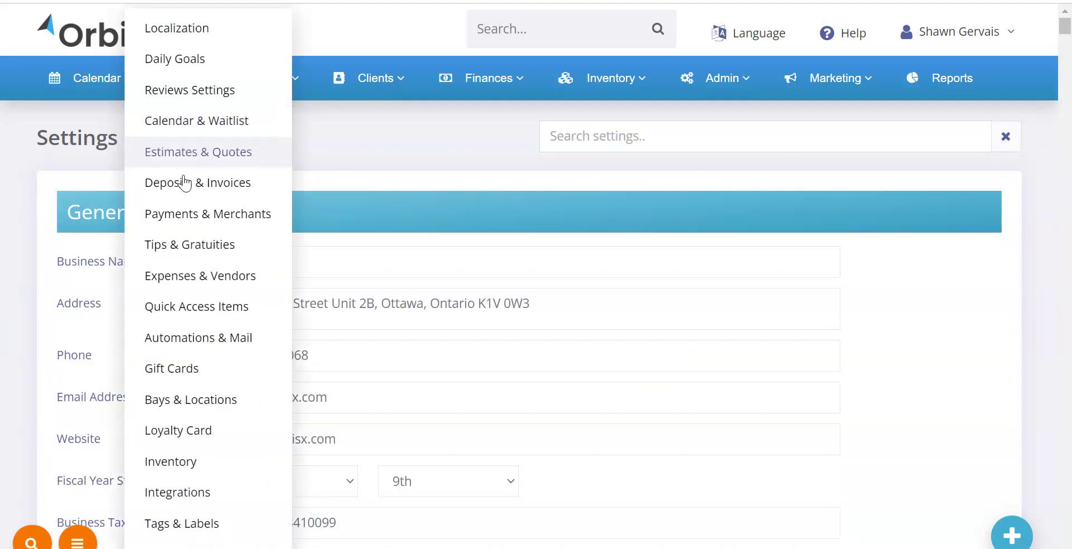
pyautogui.click(182, 494)
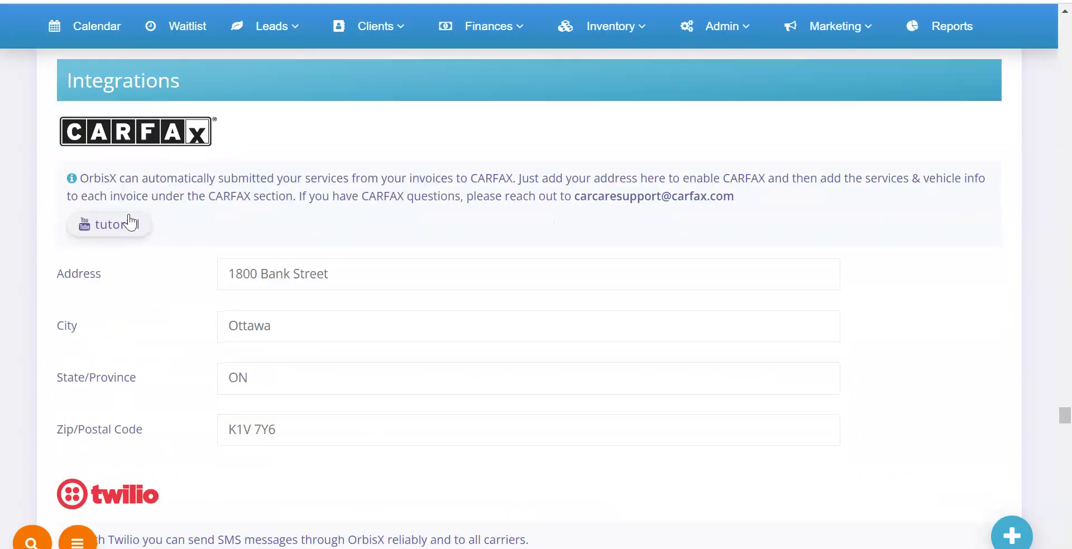
pyautogui.scroll(-6, 132, 222)
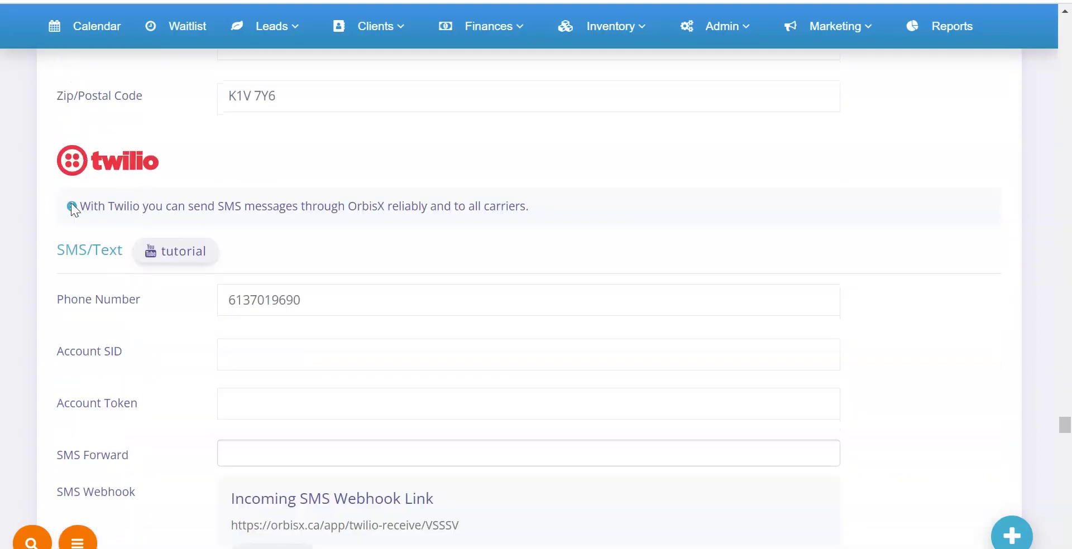
pyautogui.scroll(-3, 90, 235)
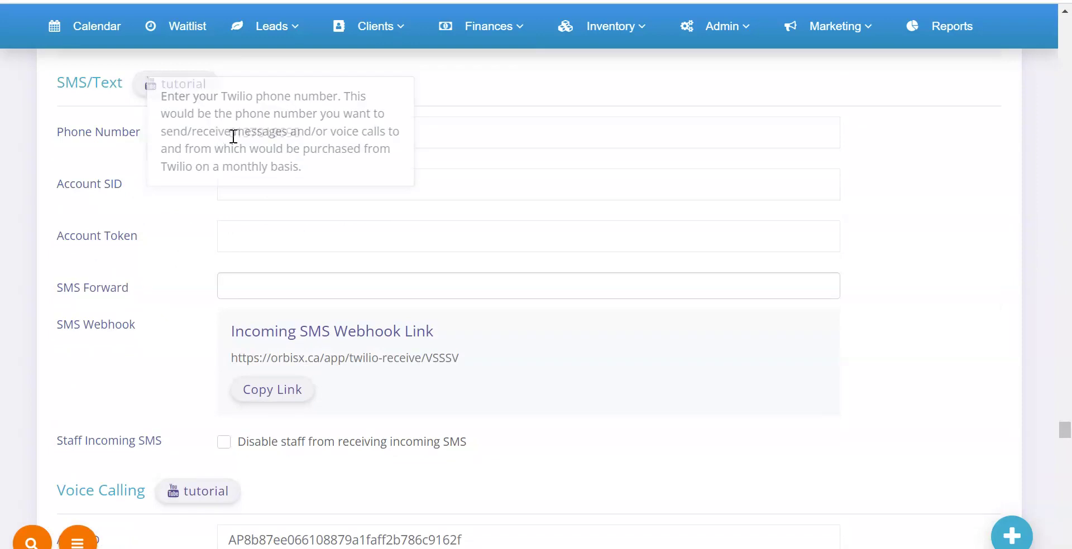
pyautogui.click(313, 134)
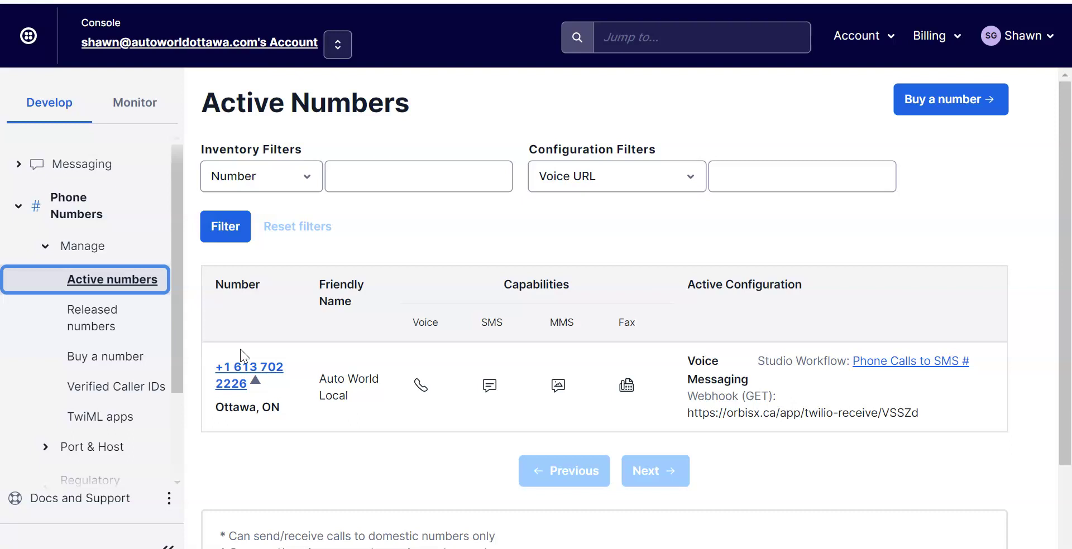
# Select 'Webhook' in the number's Active Configuration, then return to the Twilio Console dashboard
pyautogui.doubleClick(695, 397)
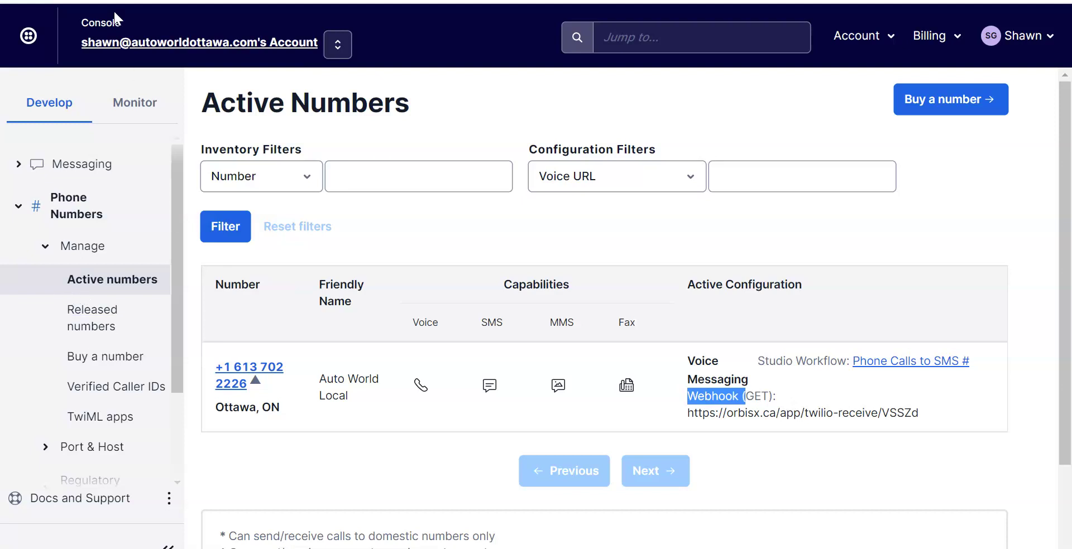
pyautogui.click(89, 44)
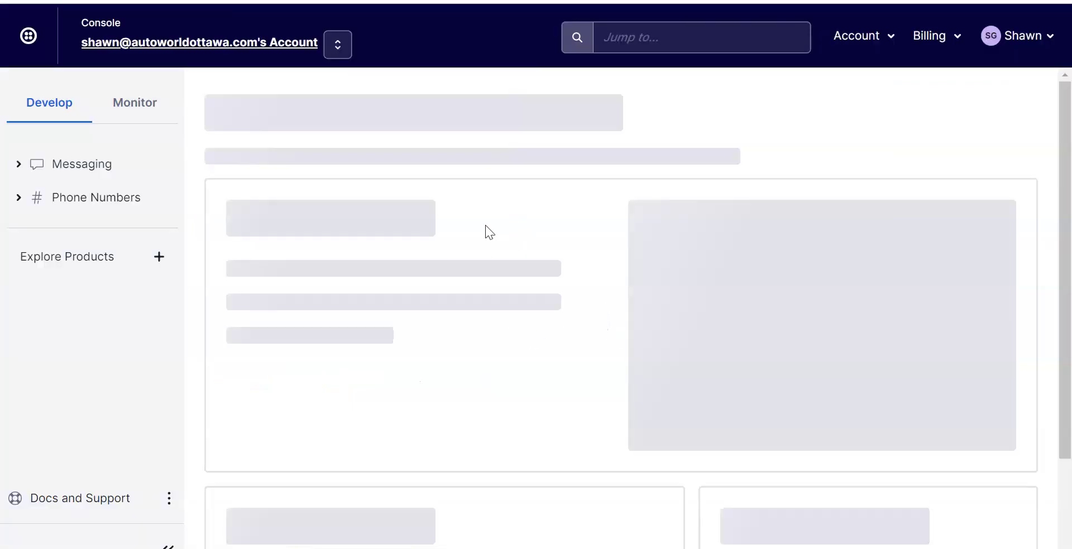
# Copy the Account SID from Twilio Account Info into OrbisX's Account SID field
pyautogui.scroll(-5, 536, 270)
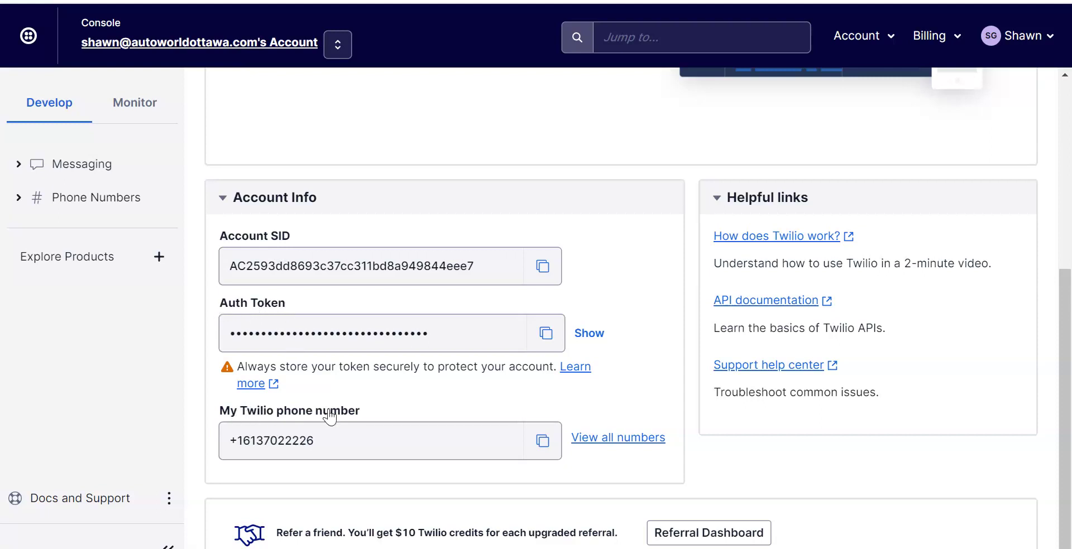
pyautogui.click(543, 268)
pyautogui.hotkey('alt', 'Tab')
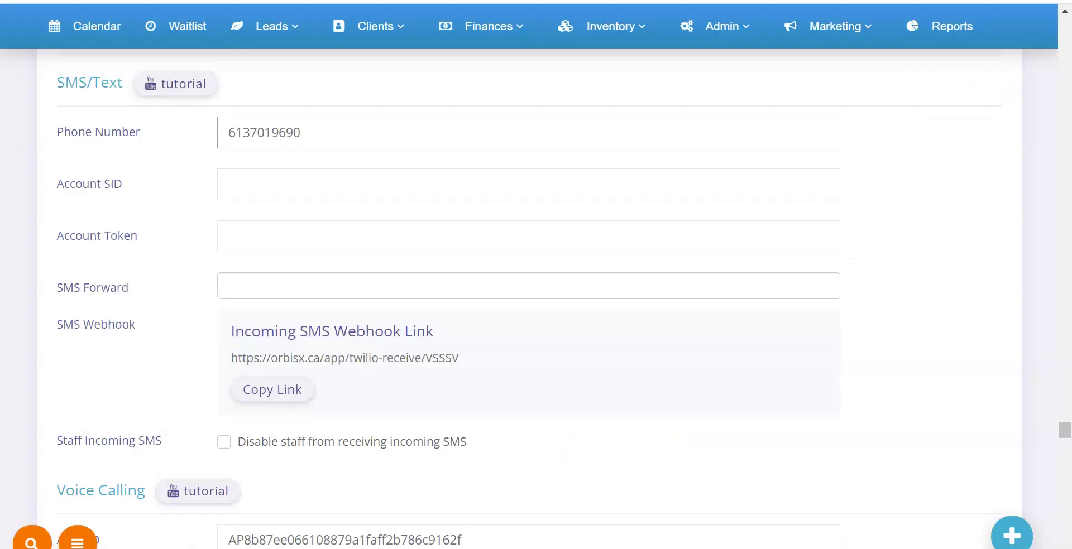
pyautogui.click(243, 181)
pyautogui.hotkey('alt', 'Tab')
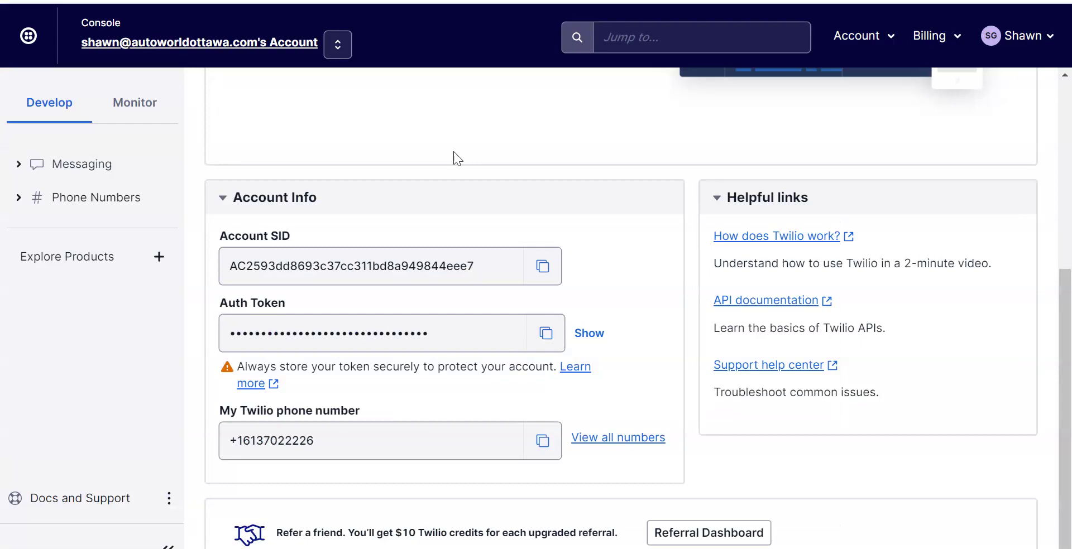
# Copy the auth token and Twilio phone number over to the OrbisX SMS/Text settings
pyautogui.click(546, 334)
pyautogui.hotkey('alt', 'Tab')
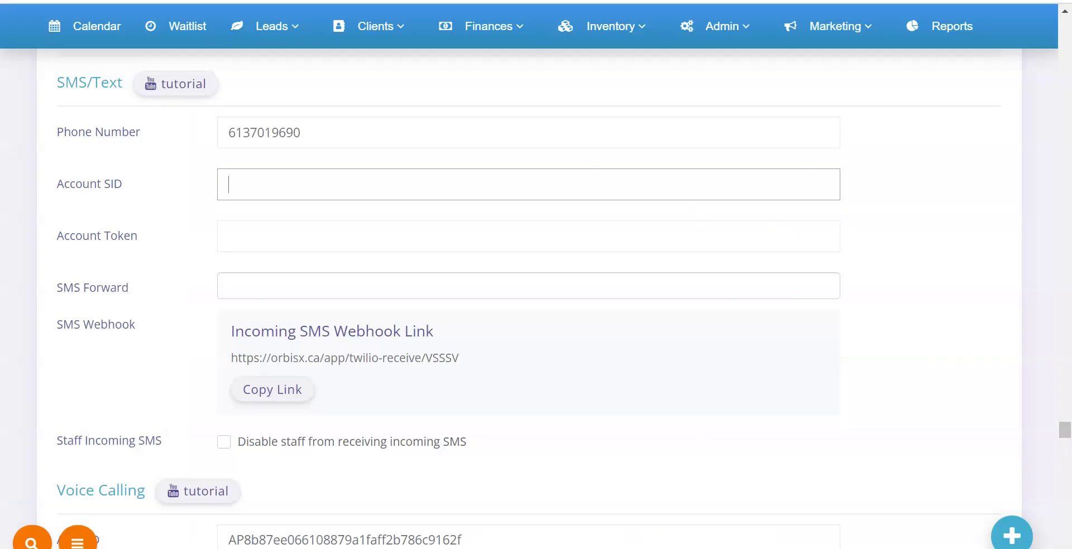
pyautogui.moveTo(323, 130); pyautogui.dragTo(237, 129)
pyautogui.hotkey('alt', 'Tab')
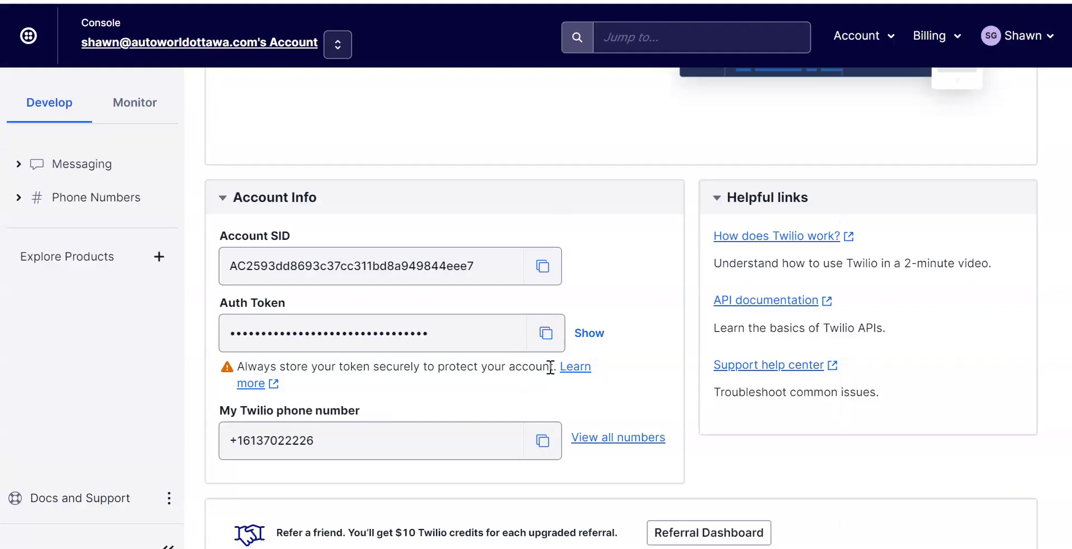
pyautogui.click(543, 441)
pyautogui.hotkey('alt', 'Tab')
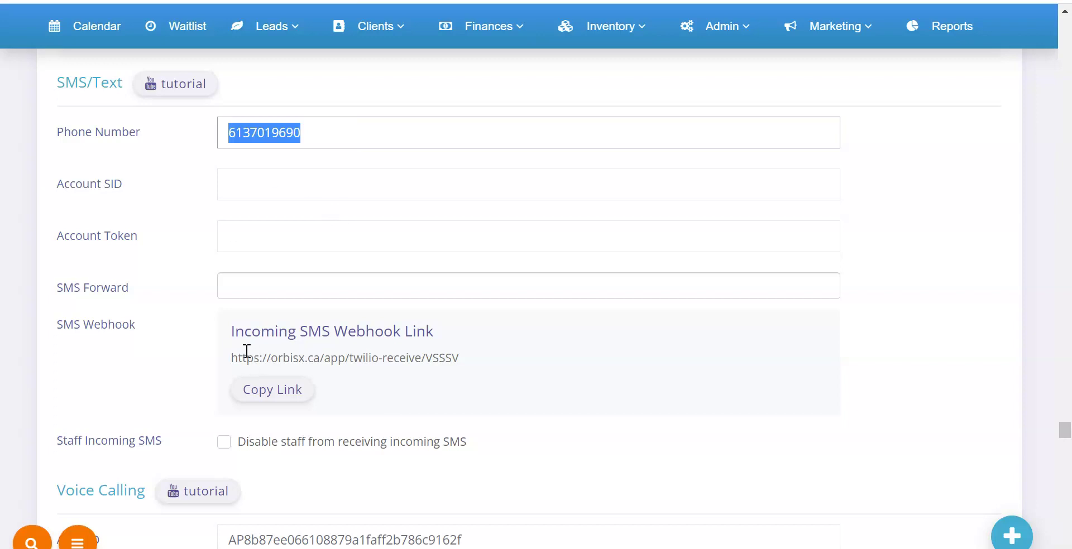
pyautogui.moveTo(233, 330); pyautogui.dragTo(450, 337)
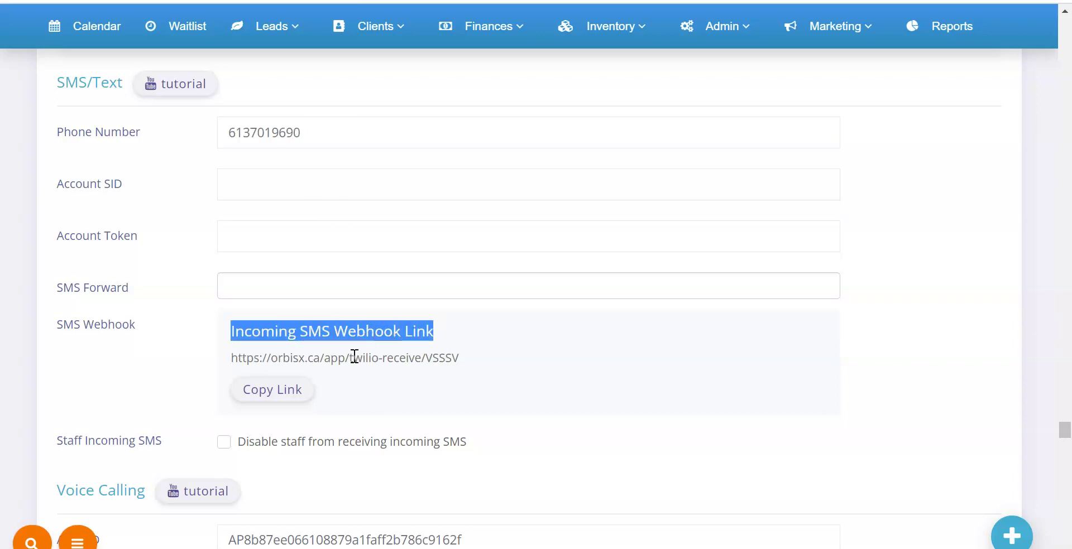
# Copy OrbisX's Incoming SMS Webhook Link and reopen Twilio's Active numbers list
pyautogui.click(272, 391)
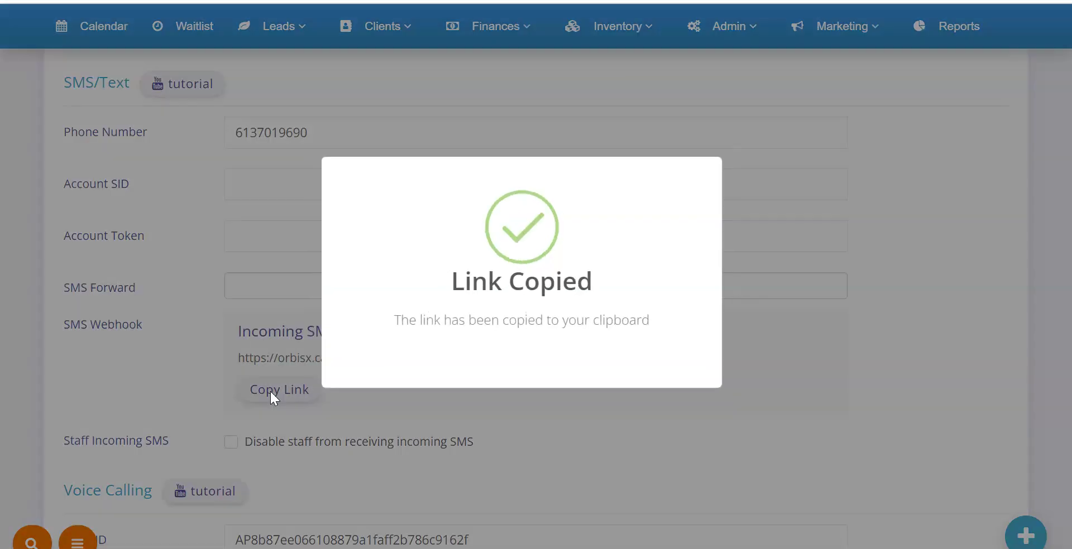
pyautogui.hotkey('ctrl', 'Tab')
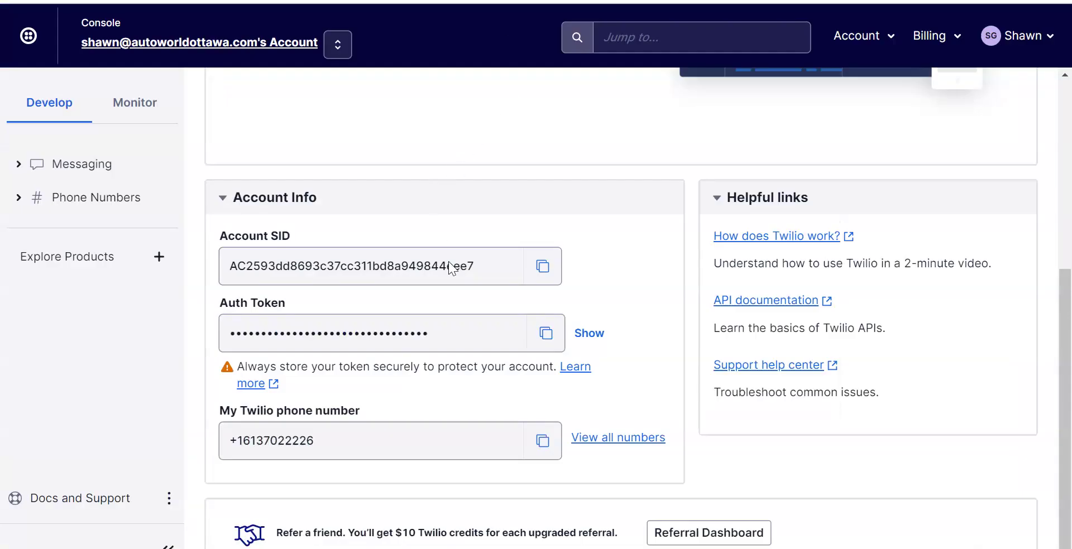
pyautogui.click(71, 204)
pyautogui.click(82, 231)
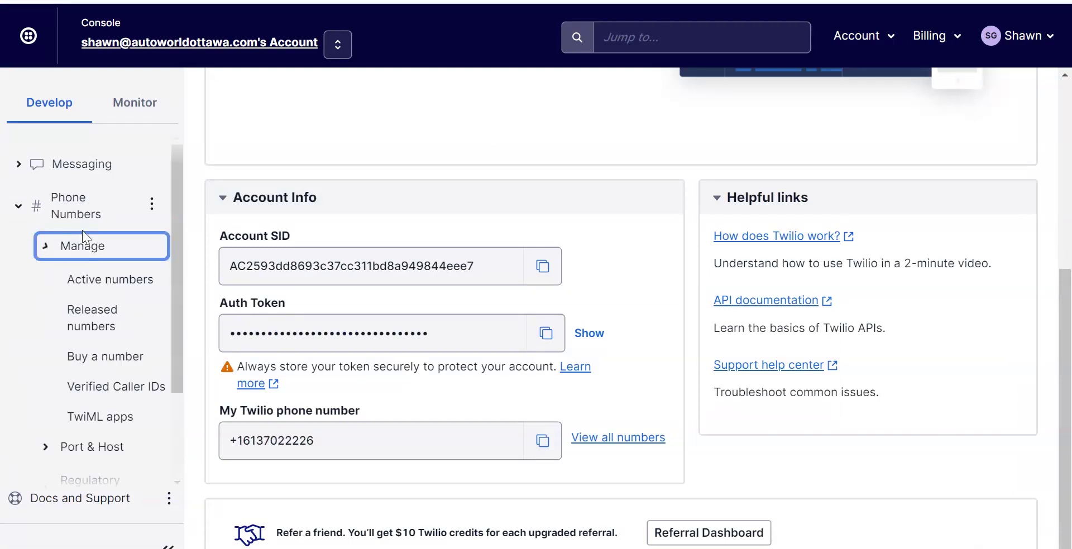
pyautogui.click(120, 288)
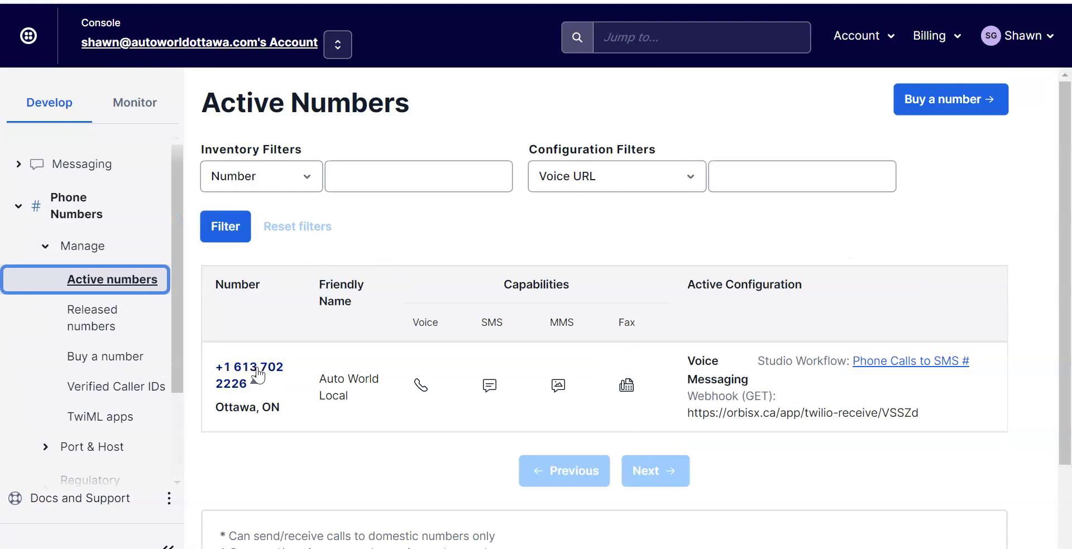
# Open the Auto World Local number and scroll to its Messaging webhook settings
pyautogui.click(252, 375)
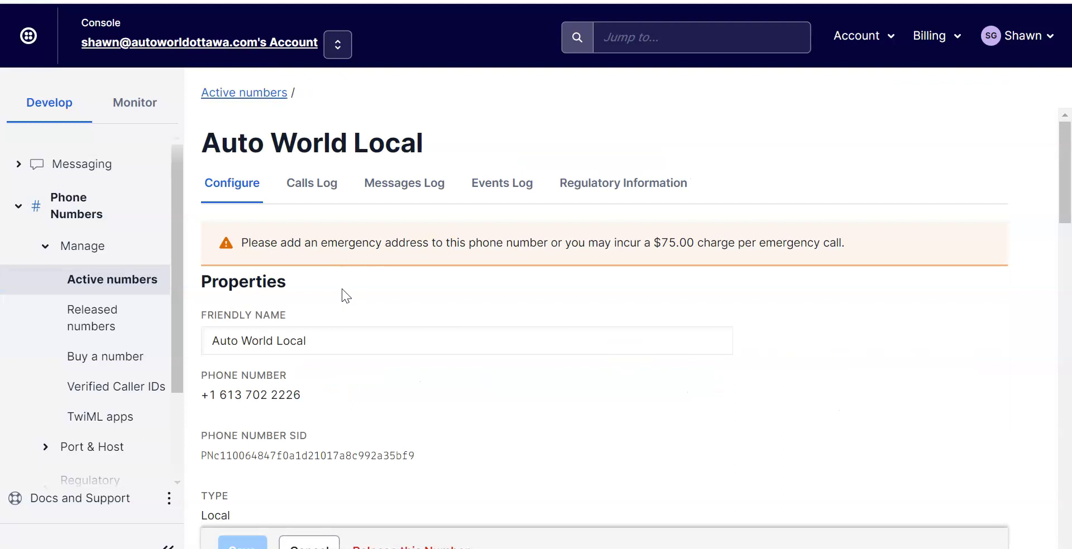
pyautogui.scroll(-5, 358, 312)
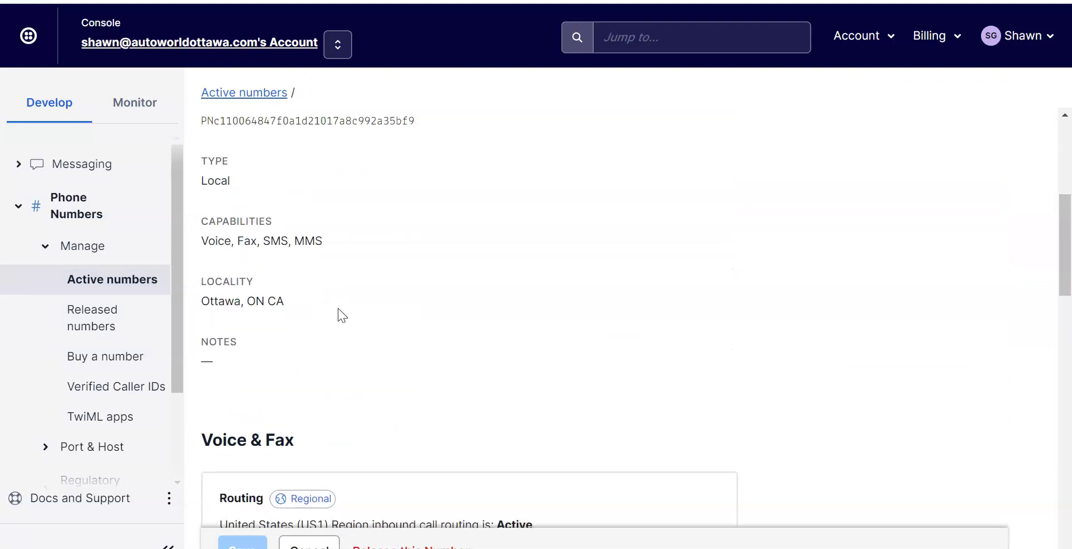
pyautogui.scroll(-12, 336, 307)
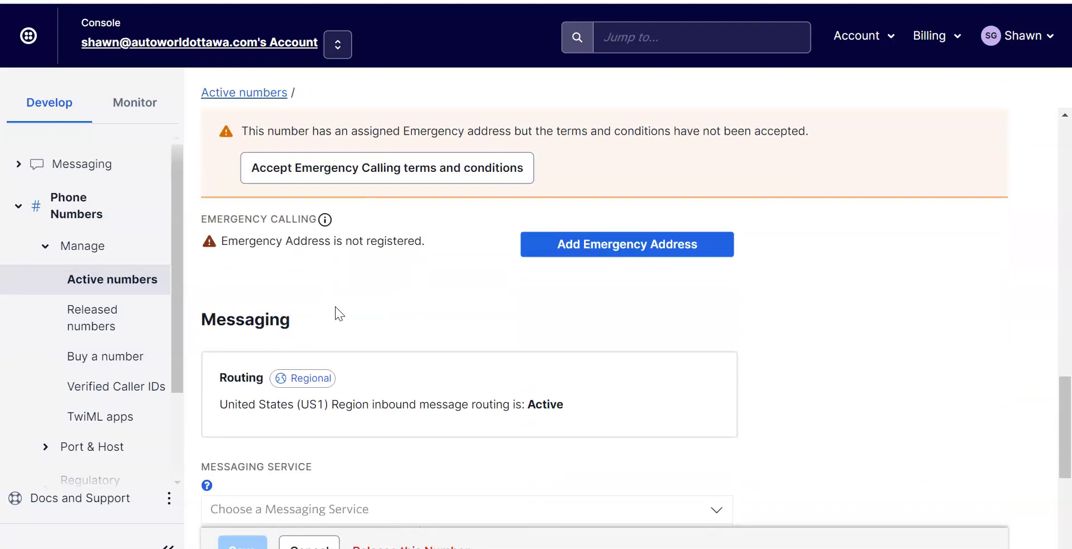
pyautogui.scroll(-3, 335, 307)
pyautogui.moveTo(199, 154); pyautogui.dragTo(296, 155)
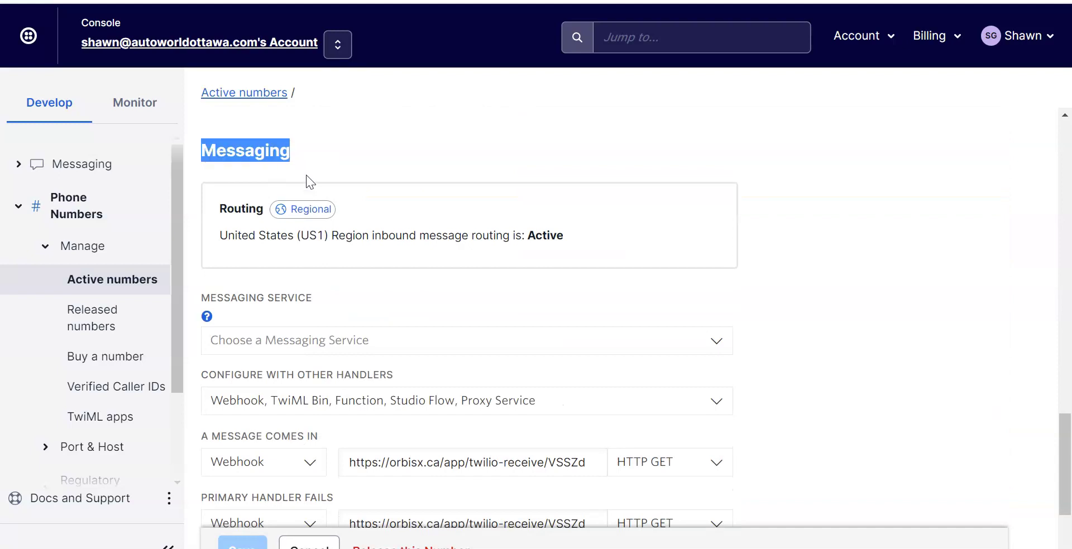
pyautogui.scroll(-3, 304, 180)
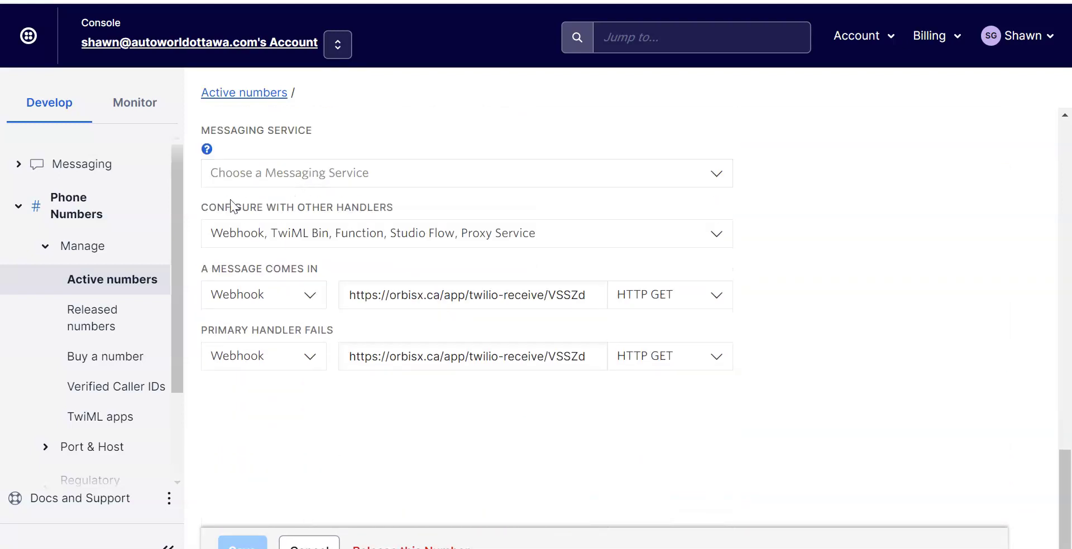
# Keep Webhook for incoming and fallback handlers and compare the URL with OrbisX's link
pyautogui.click(288, 304)
pyautogui.click(261, 331)
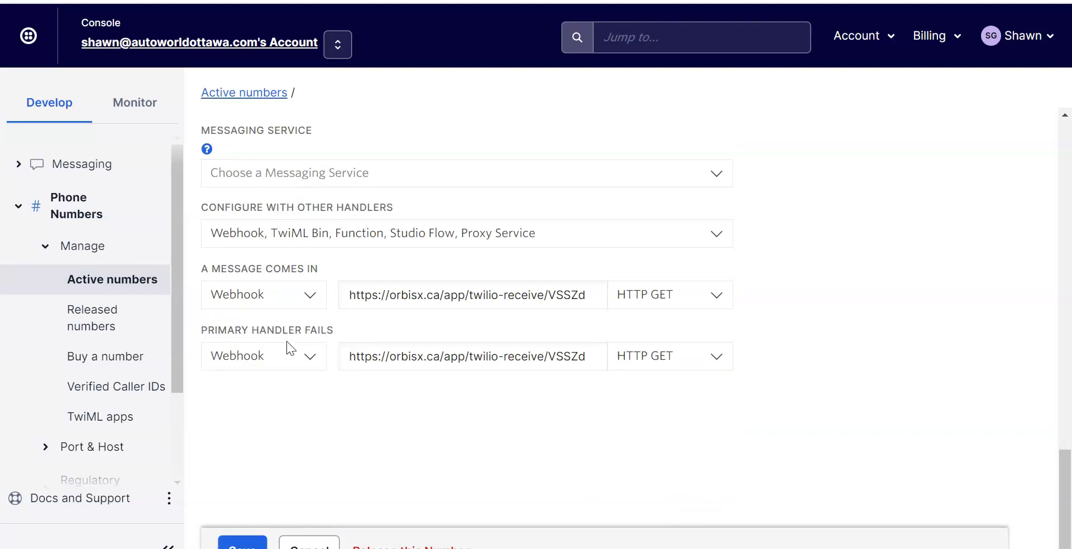
pyautogui.click(279, 357)
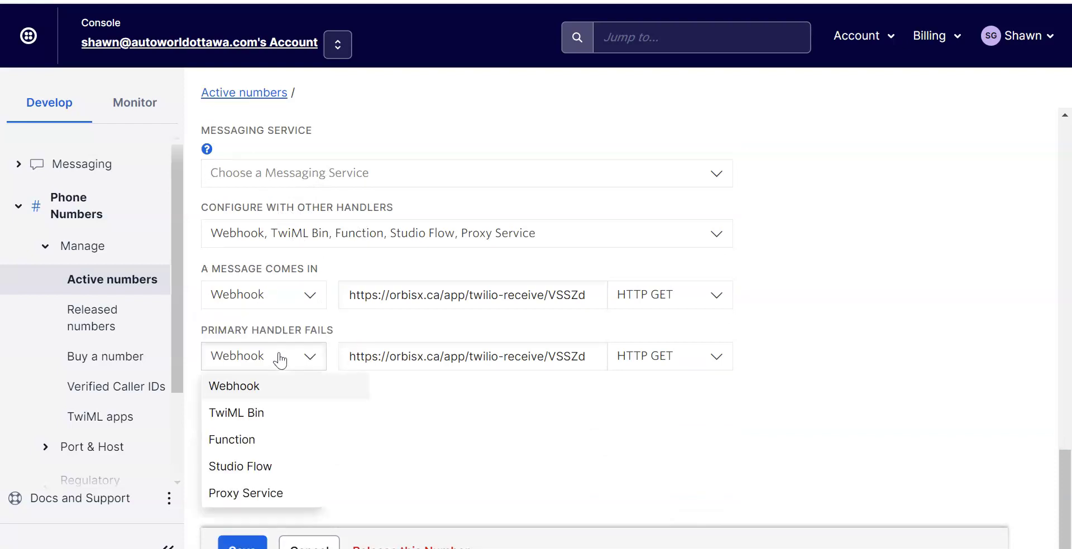
pyautogui.click(277, 385)
pyautogui.tripleClick(425, 296)
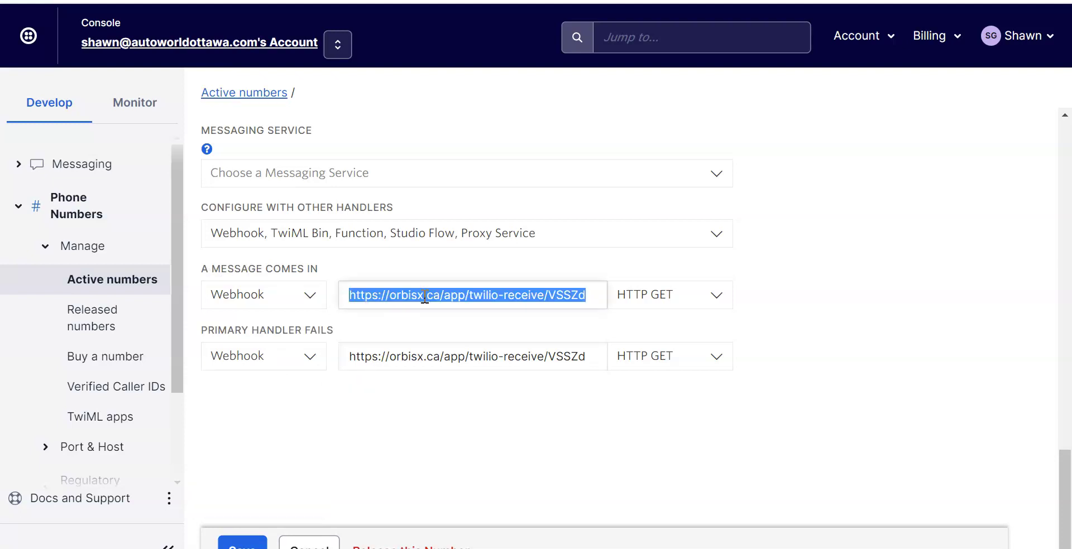
pyautogui.hotkey('alt', 'Tab')
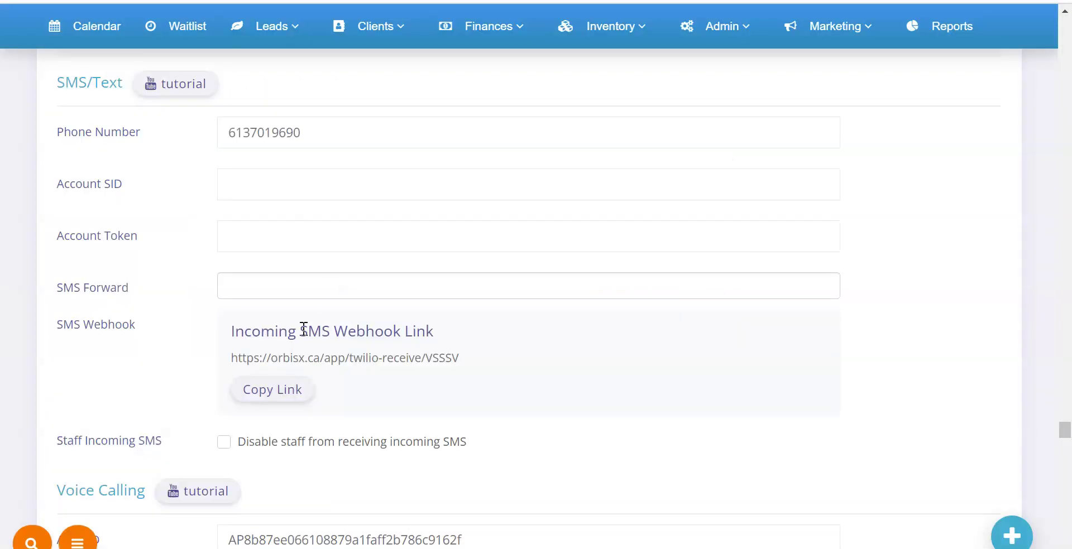
pyautogui.moveTo(244, 351); pyautogui.dragTo(496, 380)
pyautogui.doubleClick(315, 358)
pyautogui.hotkey('alt', 'Tab')
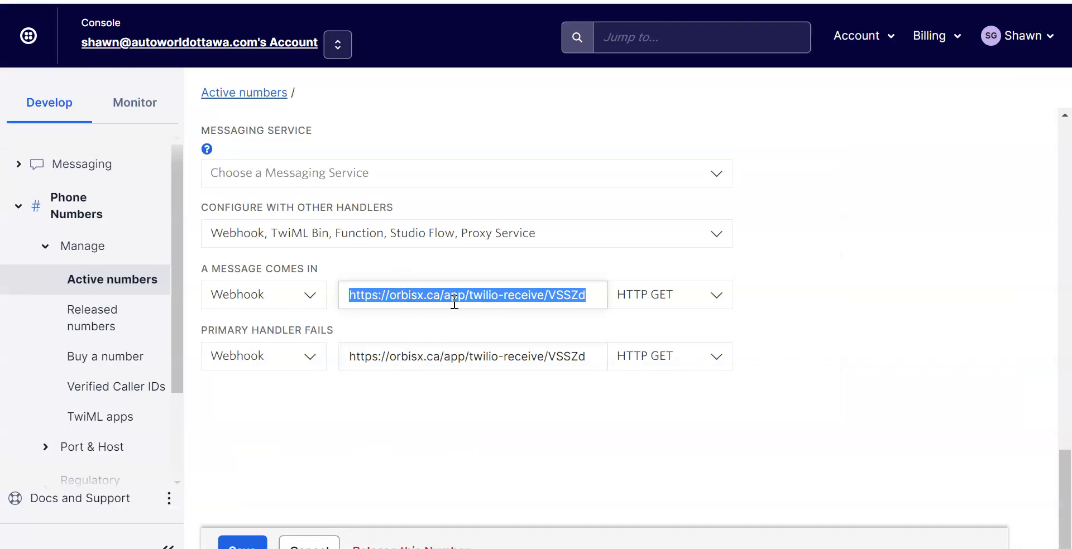
# Keep HTTP GET and the webhook handler category, then select both webhook URL fields
pyautogui.click(690, 307)
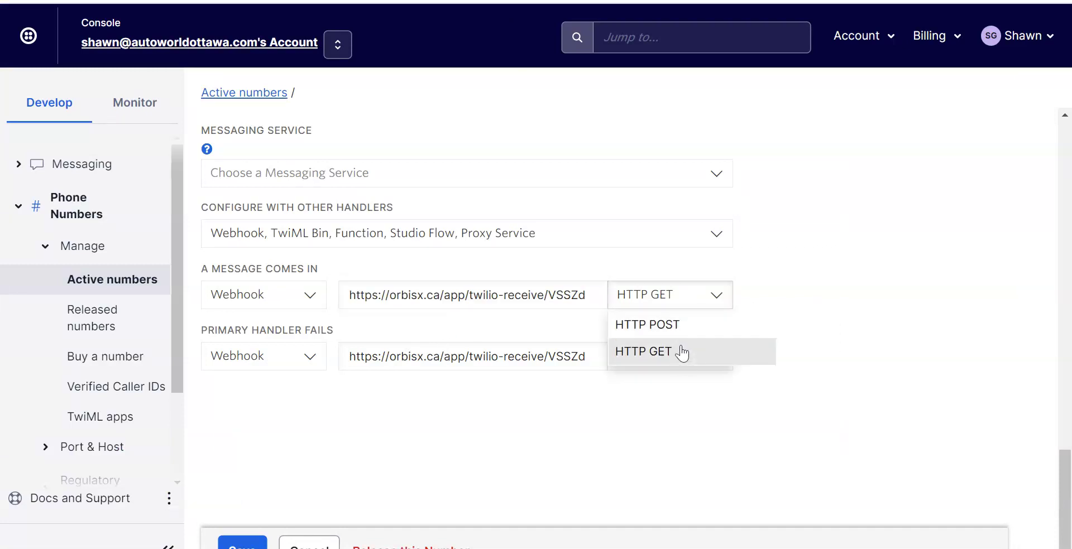
pyautogui.click(804, 287)
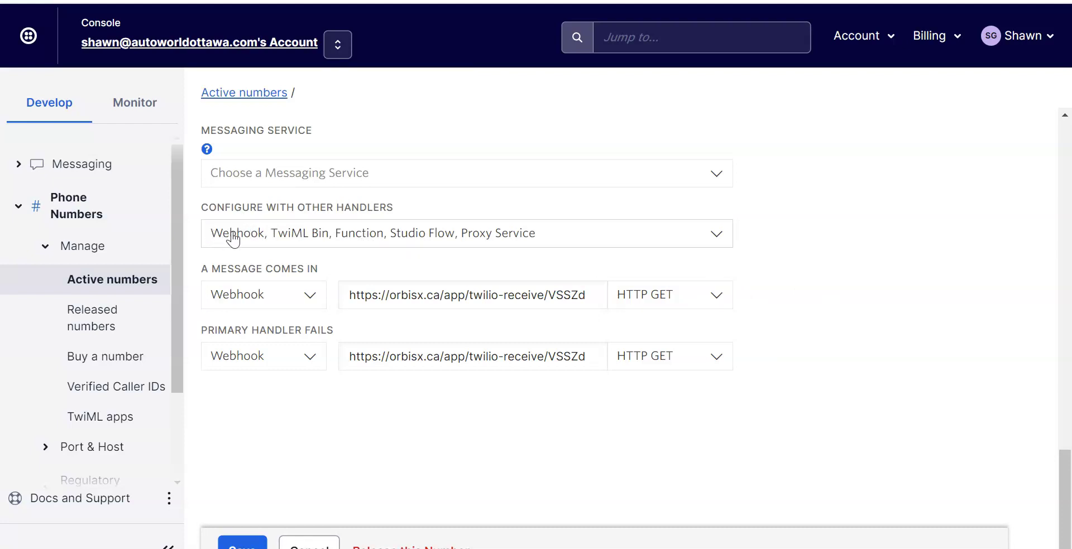
pyautogui.moveTo(211, 212); pyautogui.dragTo(424, 205)
pyautogui.click(424, 207)
pyautogui.click(292, 240)
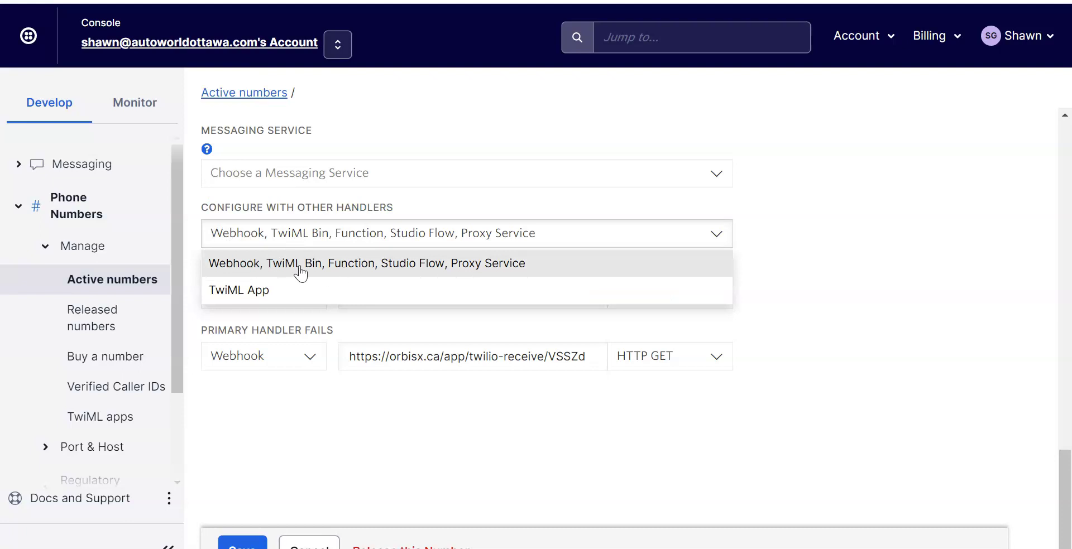
pyautogui.click(298, 269)
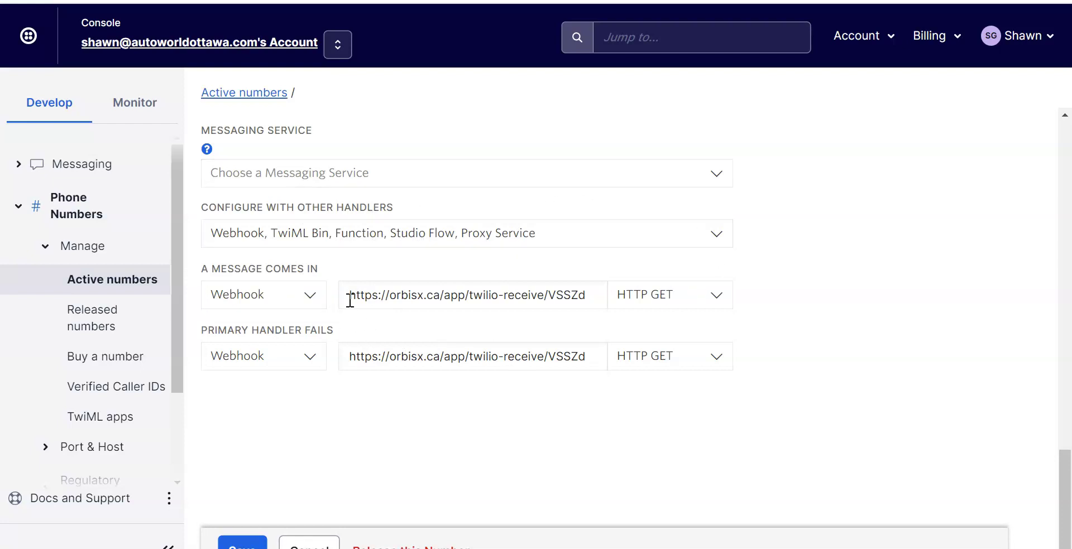
pyautogui.moveTo(350, 295); pyautogui.dragTo(595, 296)
pyautogui.moveTo(350, 355); pyautogui.dragTo(634, 371)
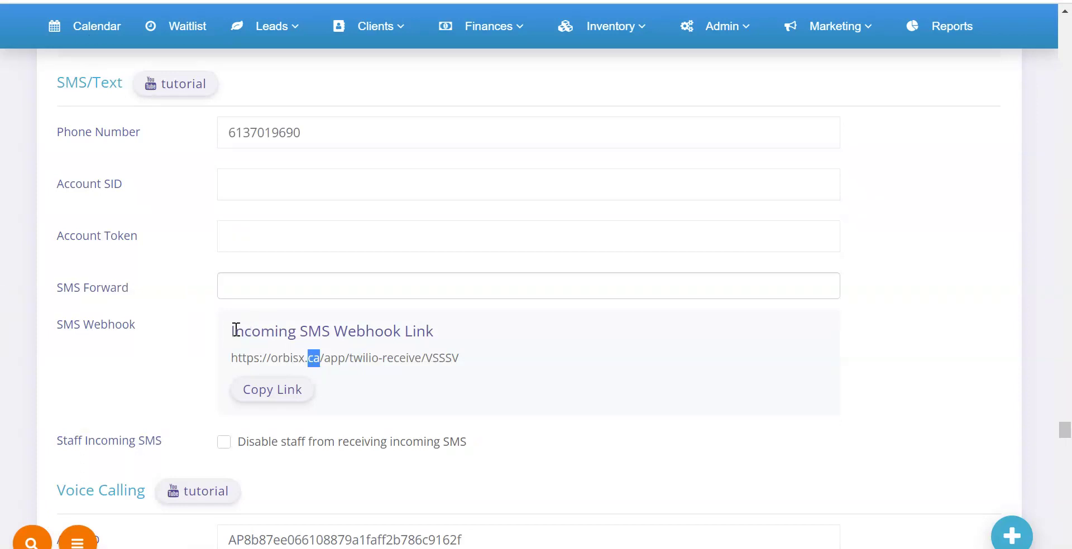
# Copy OrbisX's webhook link again and select Twilio's incoming and fallback webhook URLs
pyautogui.moveTo(231, 332); pyautogui.dragTo(421, 330)
pyautogui.tripleClick(234, 359)
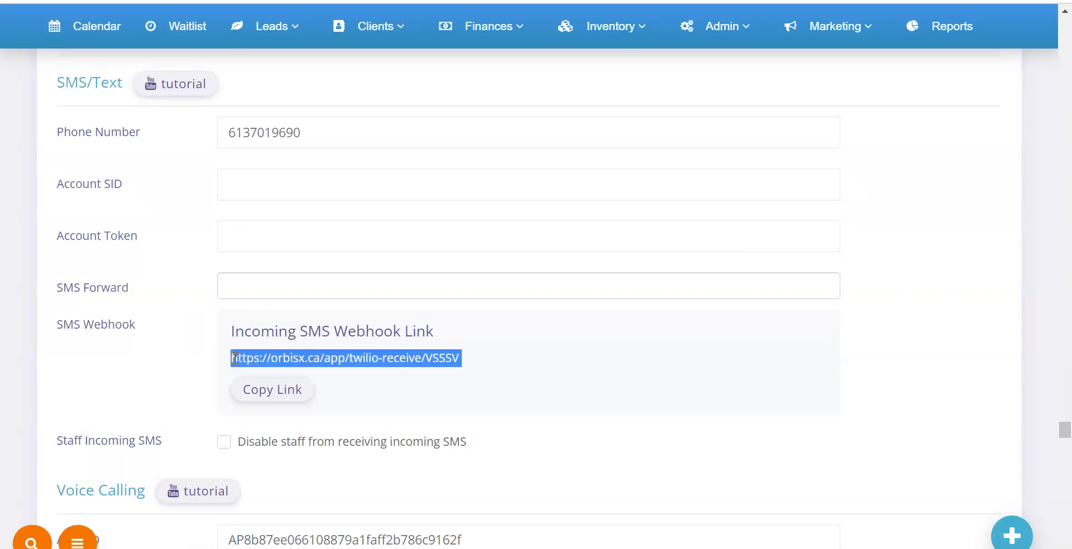
pyautogui.click(271, 390)
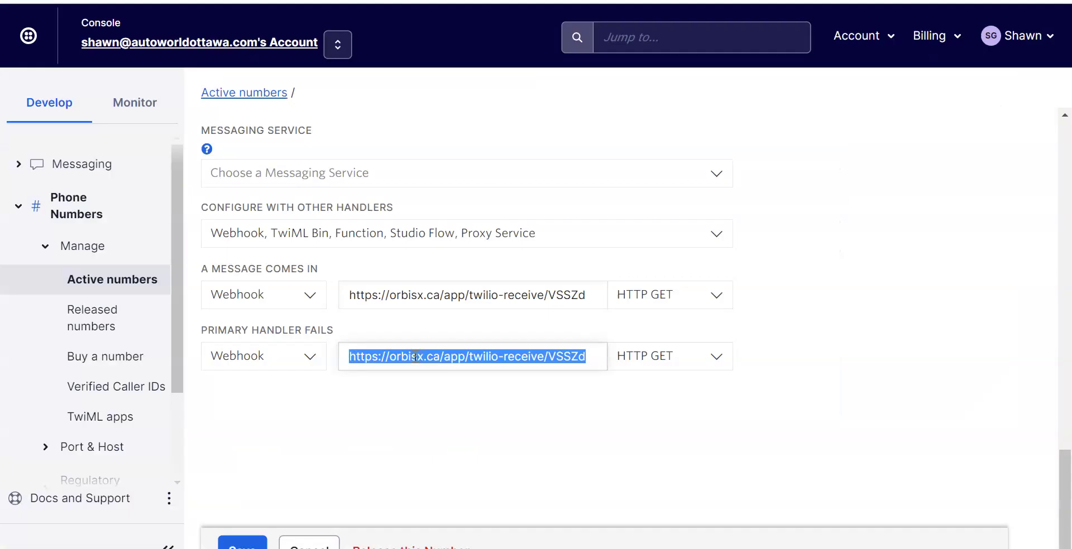
pyautogui.tripleClick(419, 292)
pyautogui.tripleClick(414, 355)
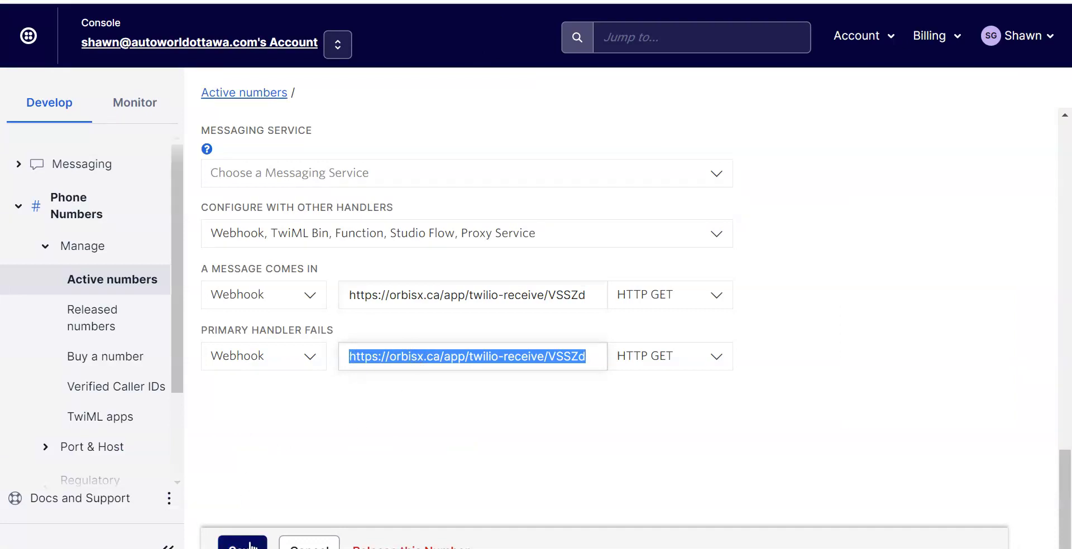
pyautogui.click(380, 444)
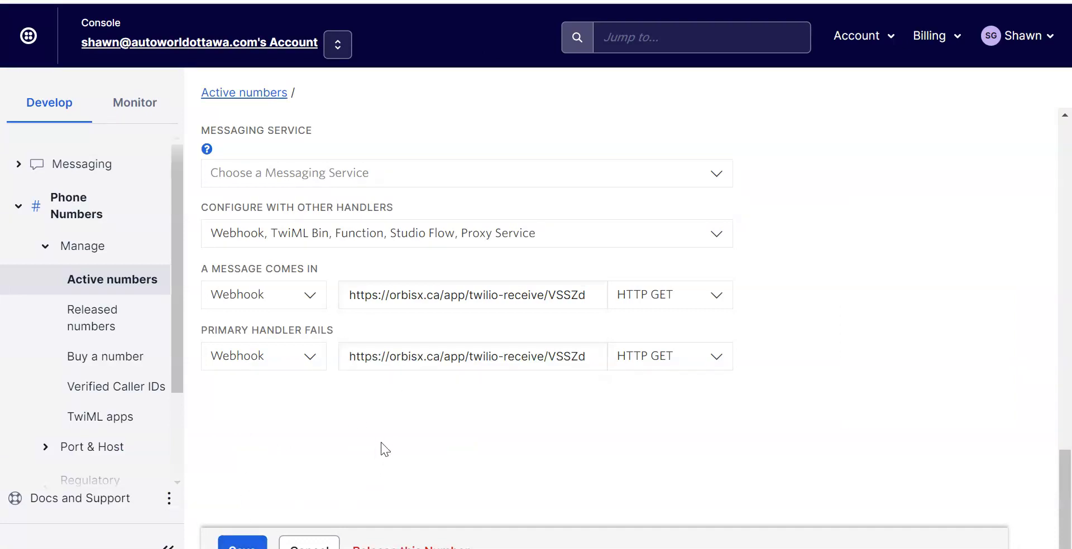